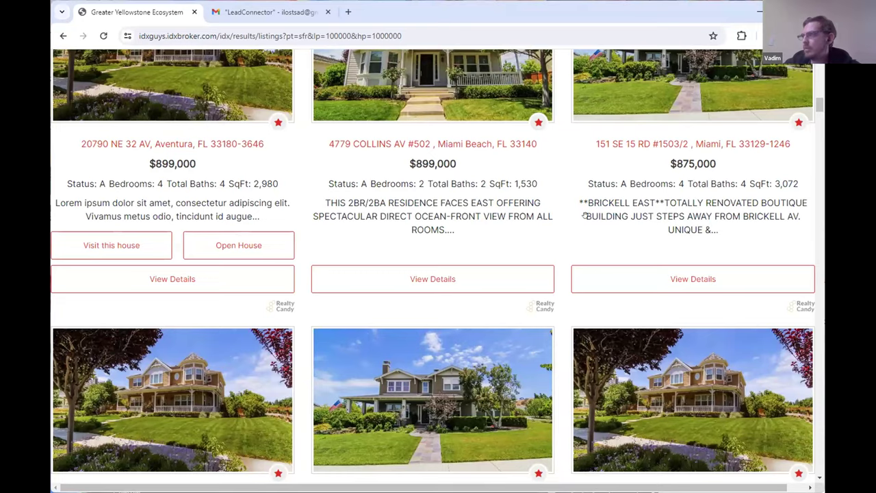
- Save the first listing under Featured Results as a favorite on the property search results page
scroll(554, 178, "up", 10)
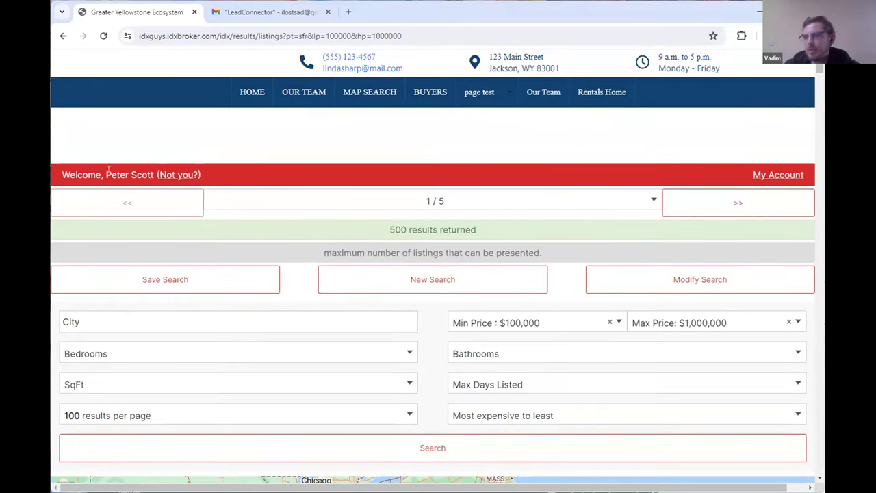
scroll(602, 165, "down", 5)
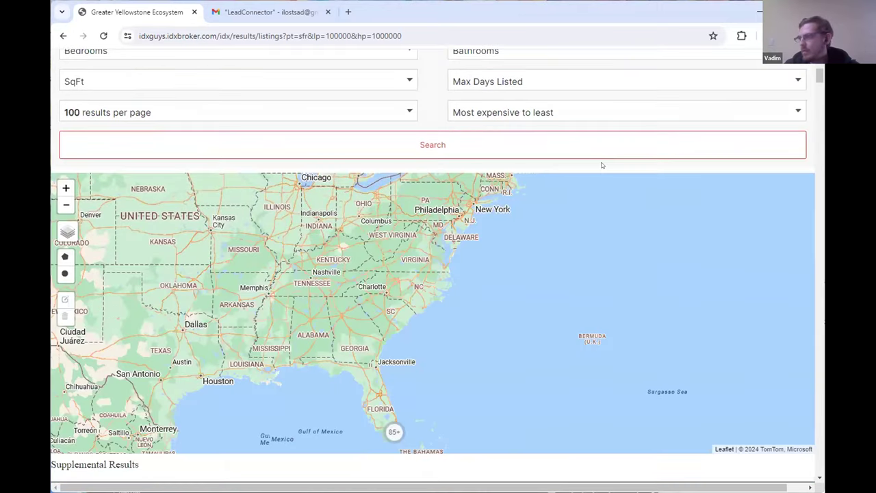
scroll(602, 165, "down", 10)
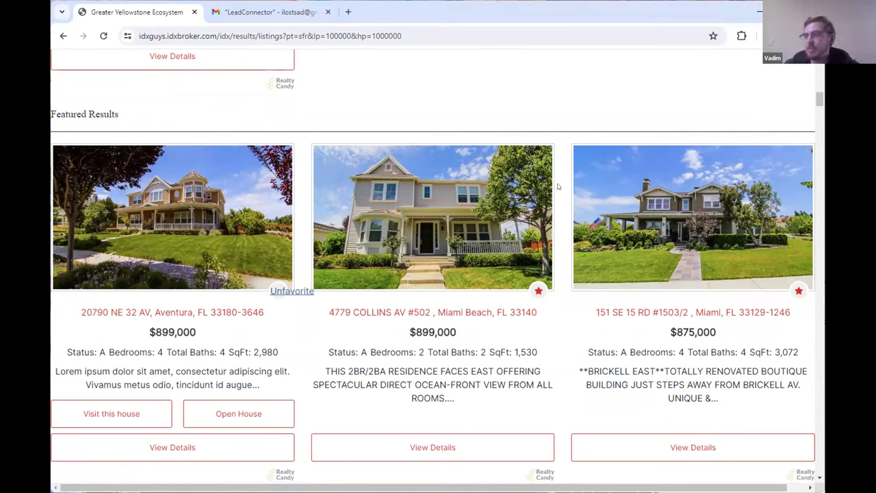
- Switch to Gmail and open the newest LeadConnector saved-property notification to examine its contact details and property
left_click(288, 14)
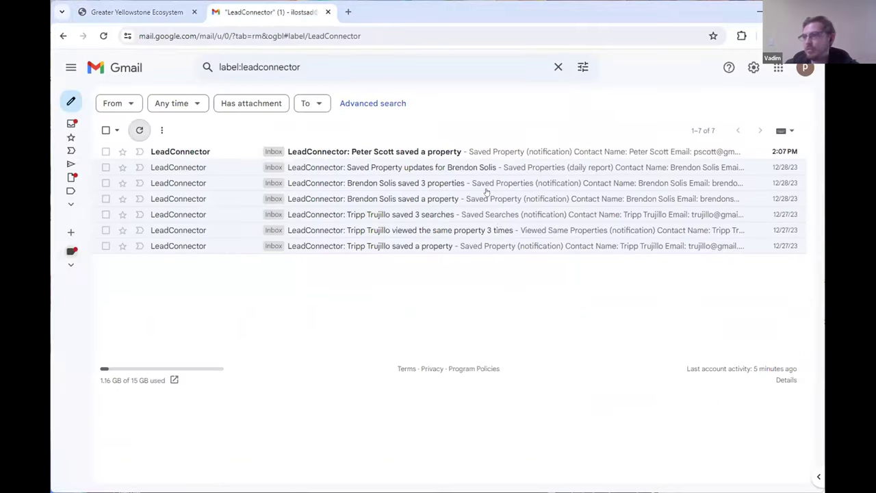
left_click(550, 151)
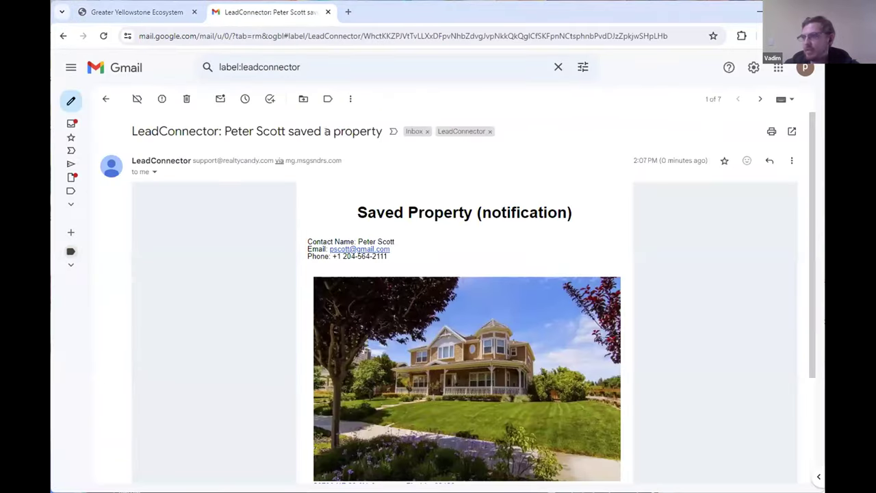
scroll(547, 232, "down", 2)
left_click_drag(316, 183, 401, 194)
triple_click(430, 185)
left_click(321, 176)
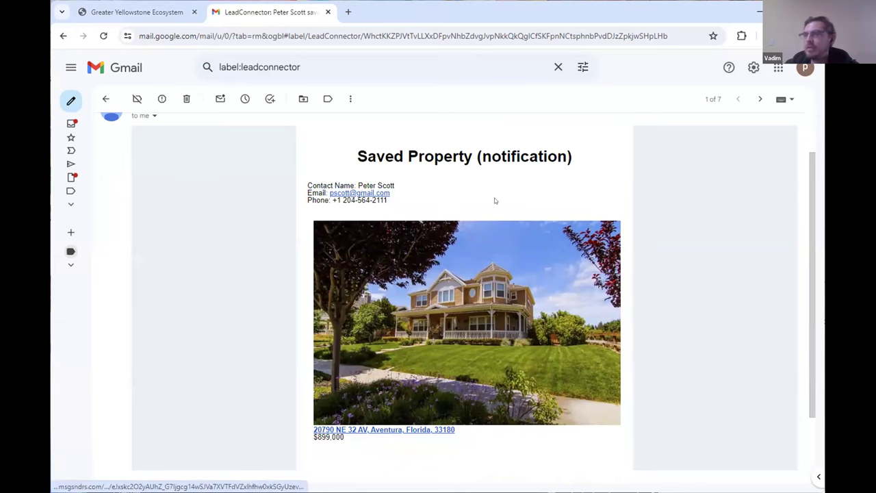
- Favorite the second featured listing on the property results page and view its newest LeadConnector notification in Gmail
left_click(157, 14)
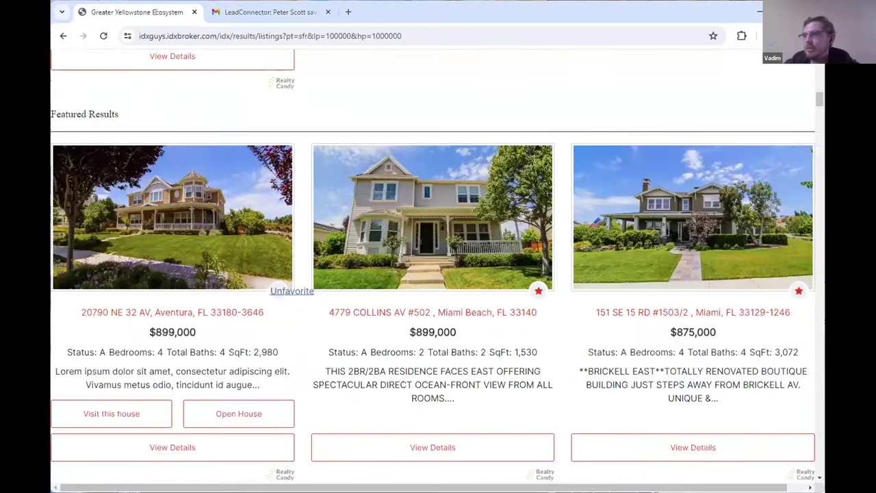
left_click(538, 291)
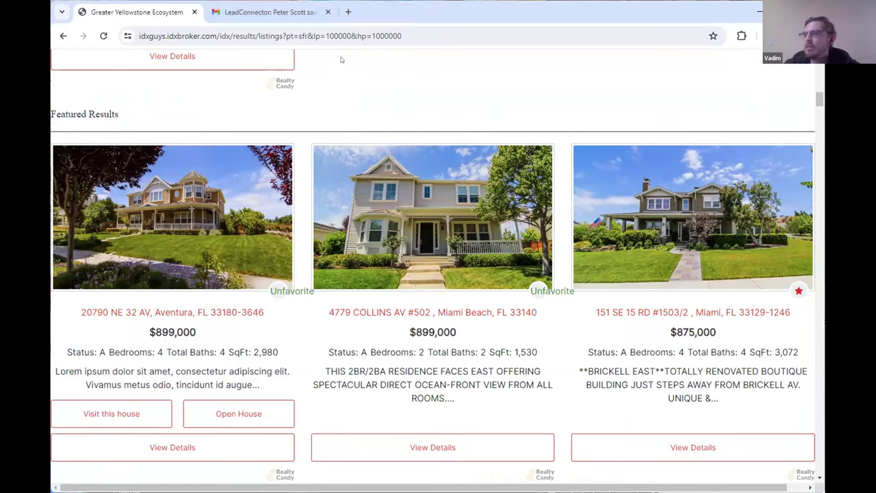
left_click(291, 13)
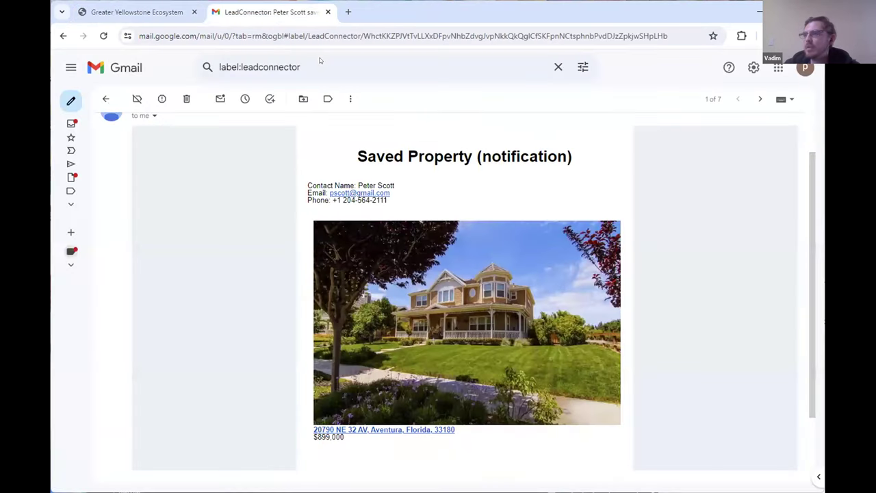
left_click(105, 99)
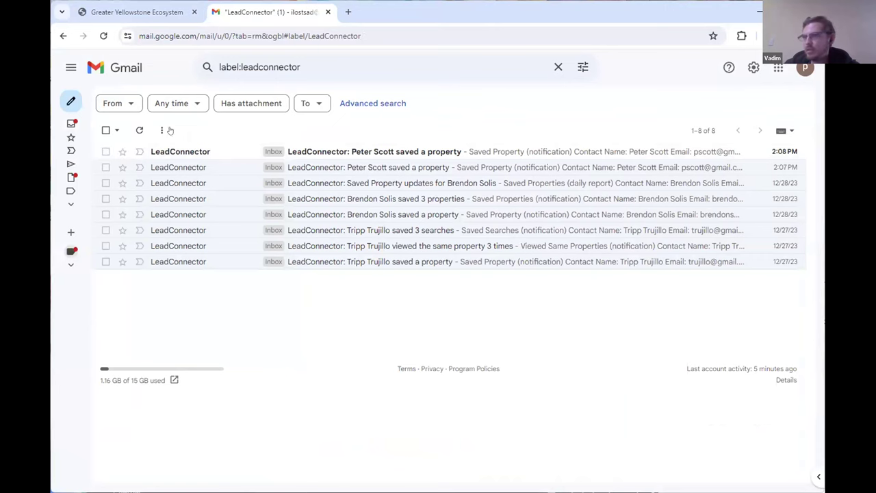
left_click(496, 151)
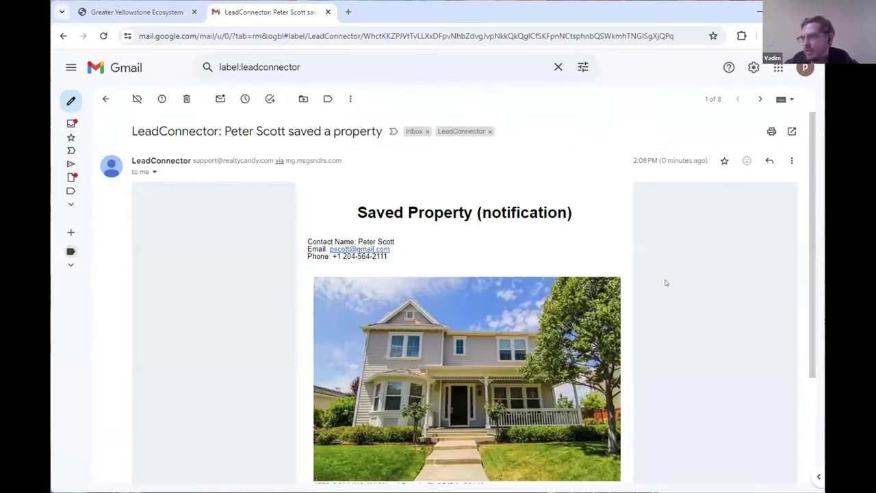
scroll(665, 288, "down", 3)
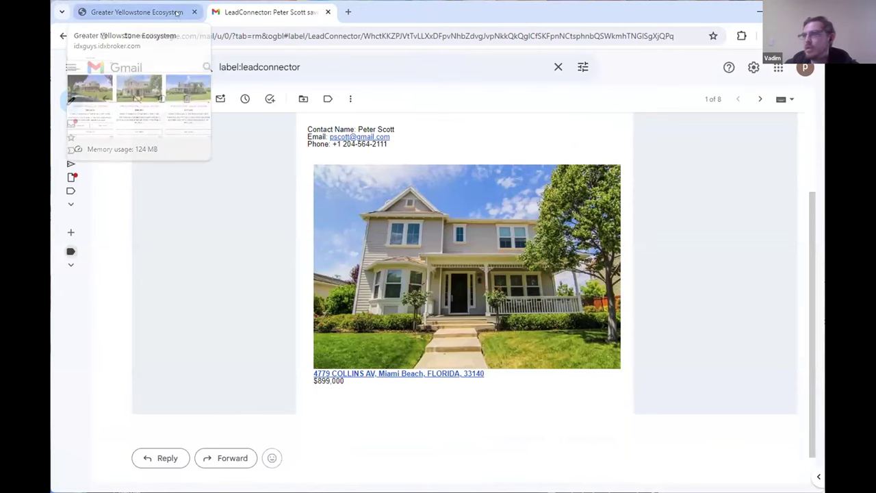
- Favorite the third featured listing on the property results page and open its newly received LeadConnector notification in Gmail
left_click(168, 13)
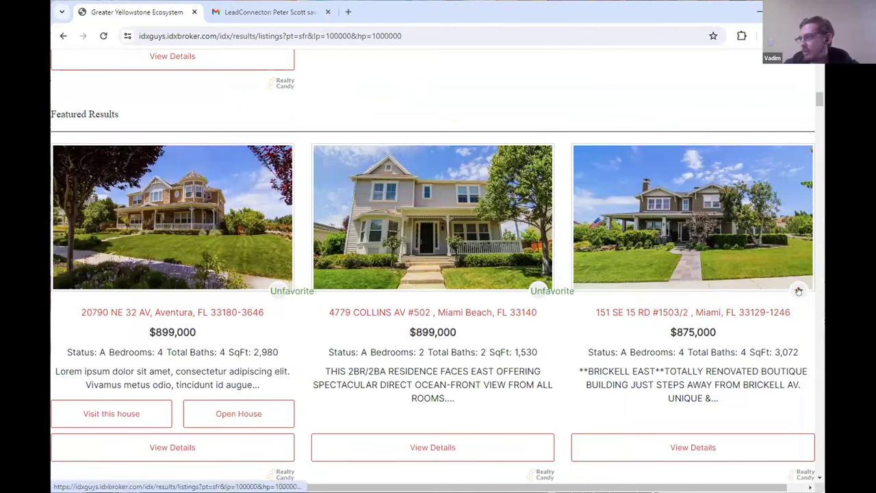
left_click(798, 291)
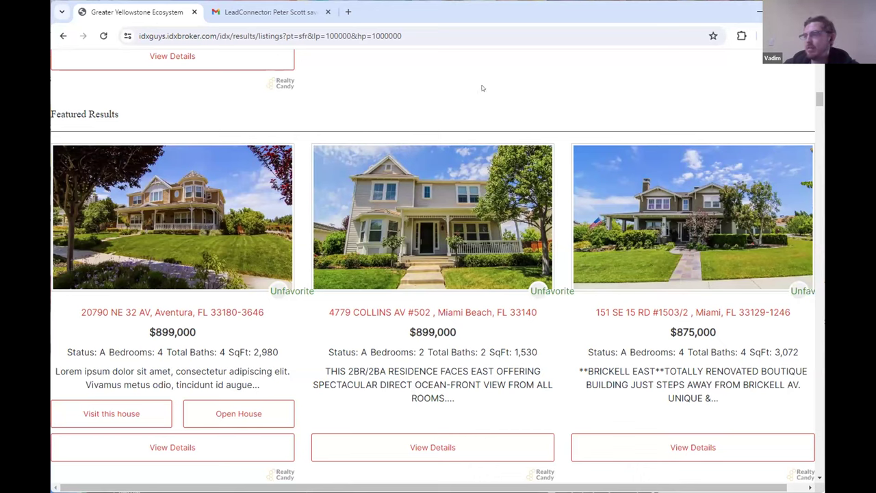
left_click(286, 14)
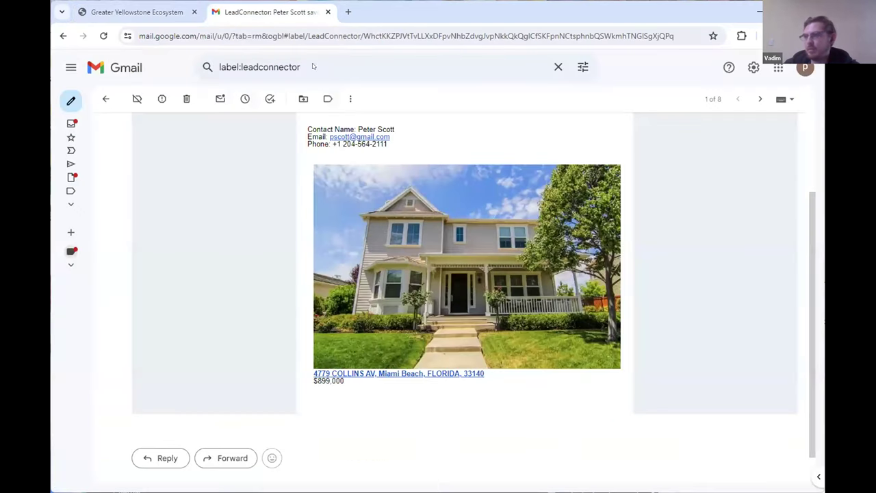
left_click(103, 98)
left_click(138, 130)
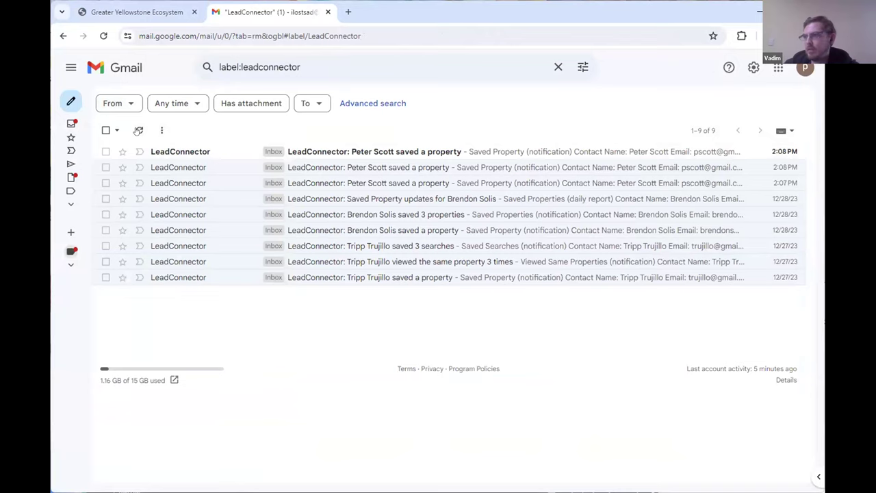
left_click(519, 150)
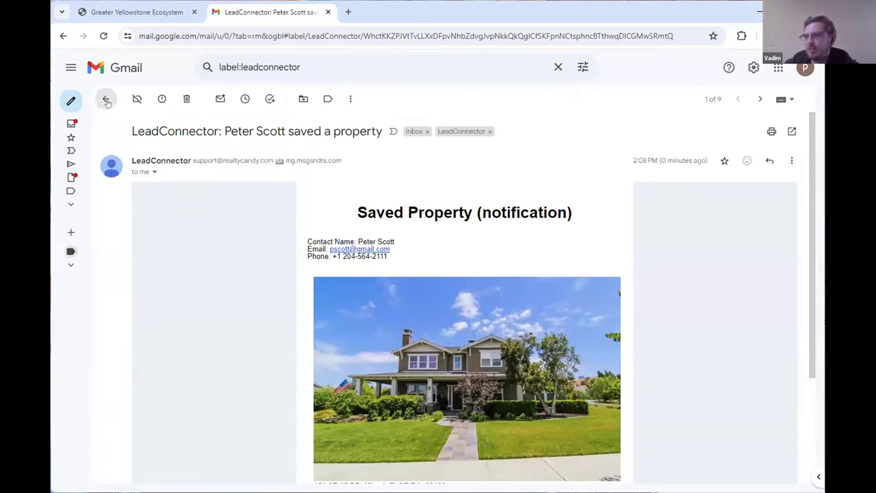
- Refresh the LeadConnector mail list and open the combined saved-properties notification to examine the contact details and listed properties
left_click(106, 98)
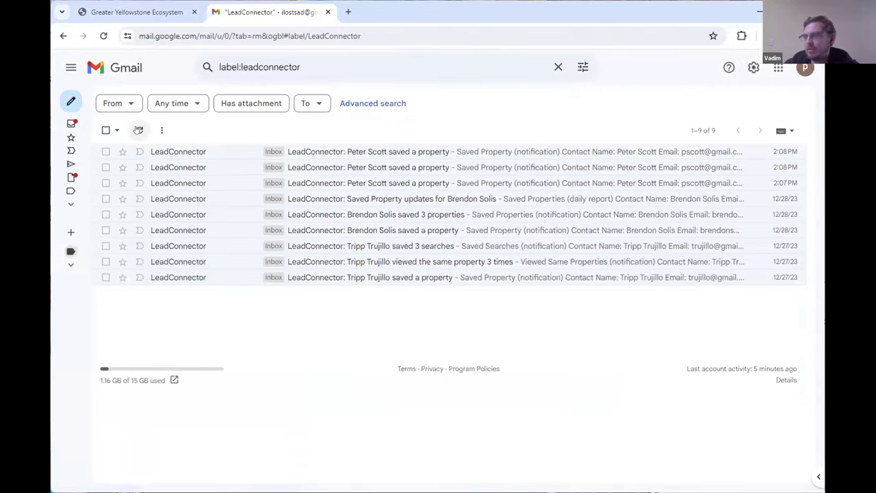
left_click(138, 130)
left_click(137, 130)
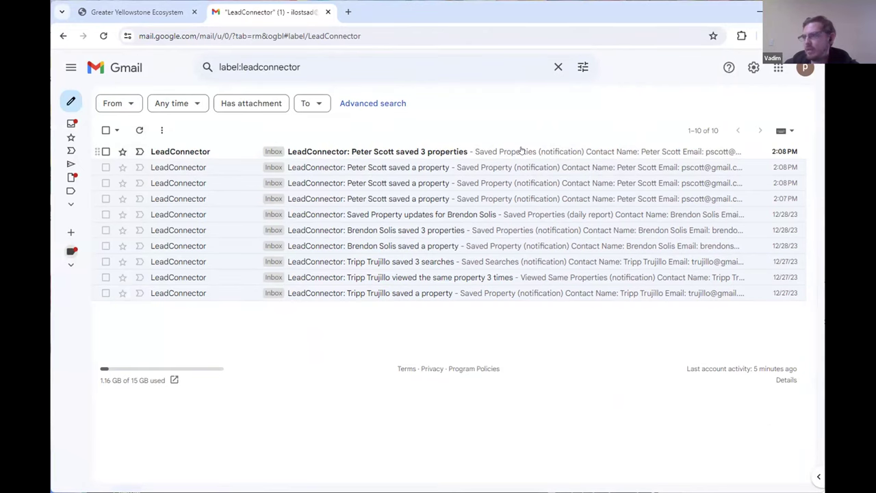
left_click(522, 151)
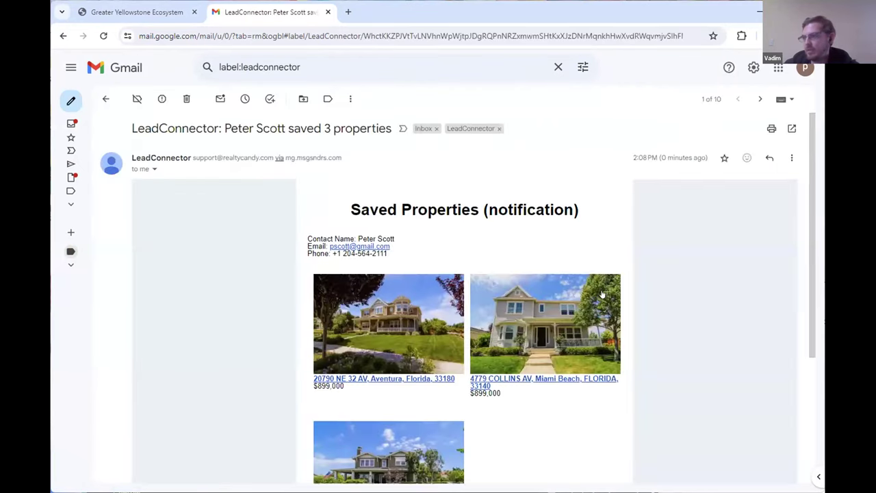
scroll(568, 338, "down", 2)
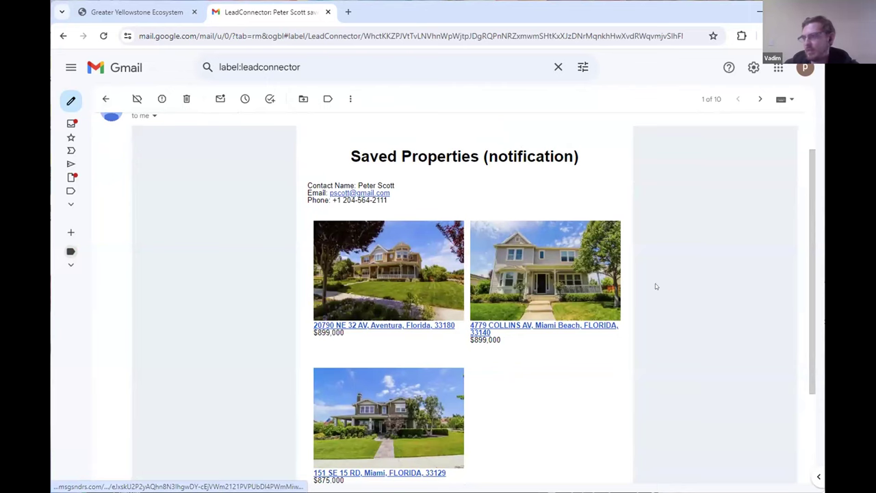
scroll(655, 284, "down", 1)
scroll(652, 290, "up", 2)
scroll(652, 284, "up", 1)
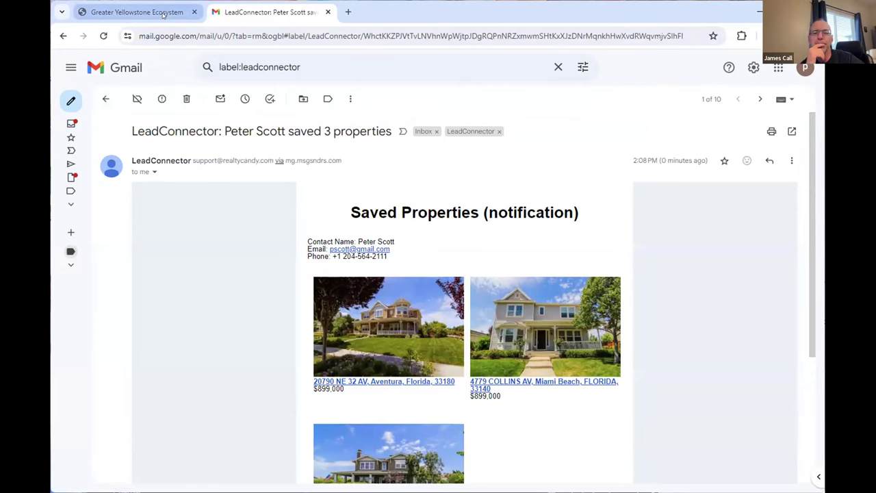
- Switch back to the property results page showing the featured listings
left_click(137, 12)
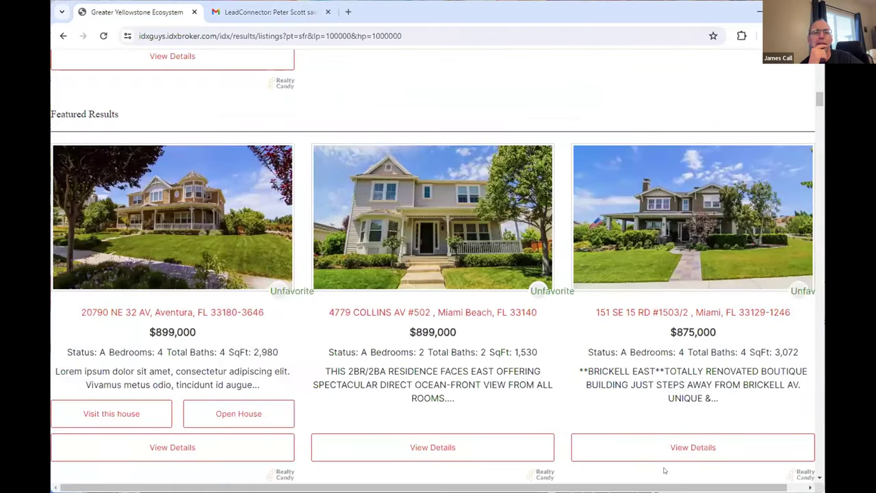